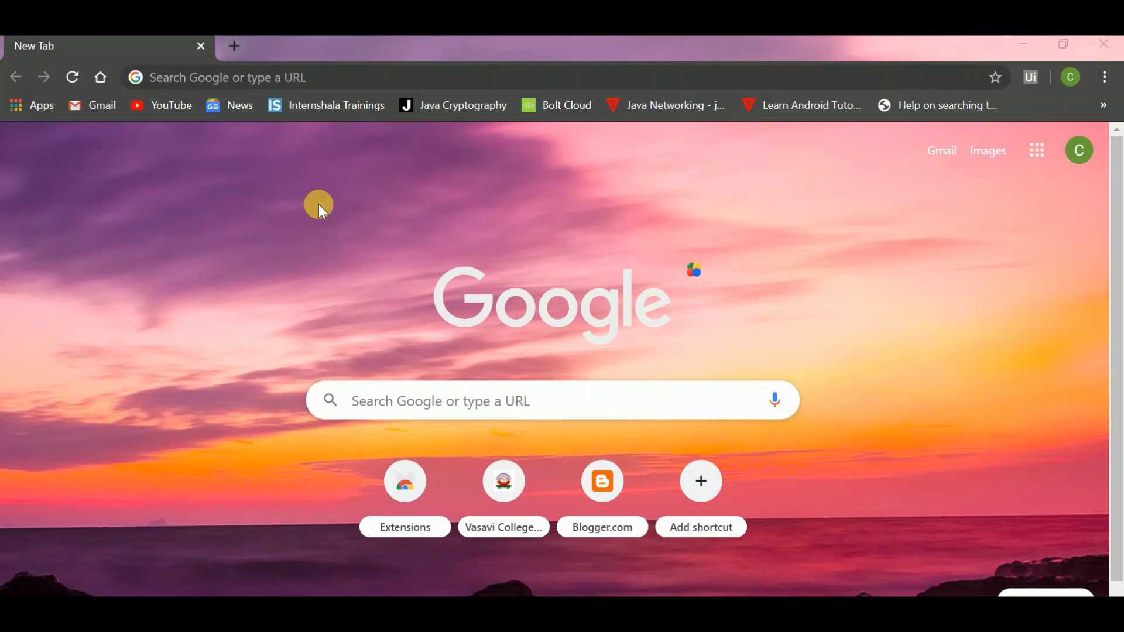
# Step: Search Google for 'gmail account create'
pyautogui.click(322, 85)
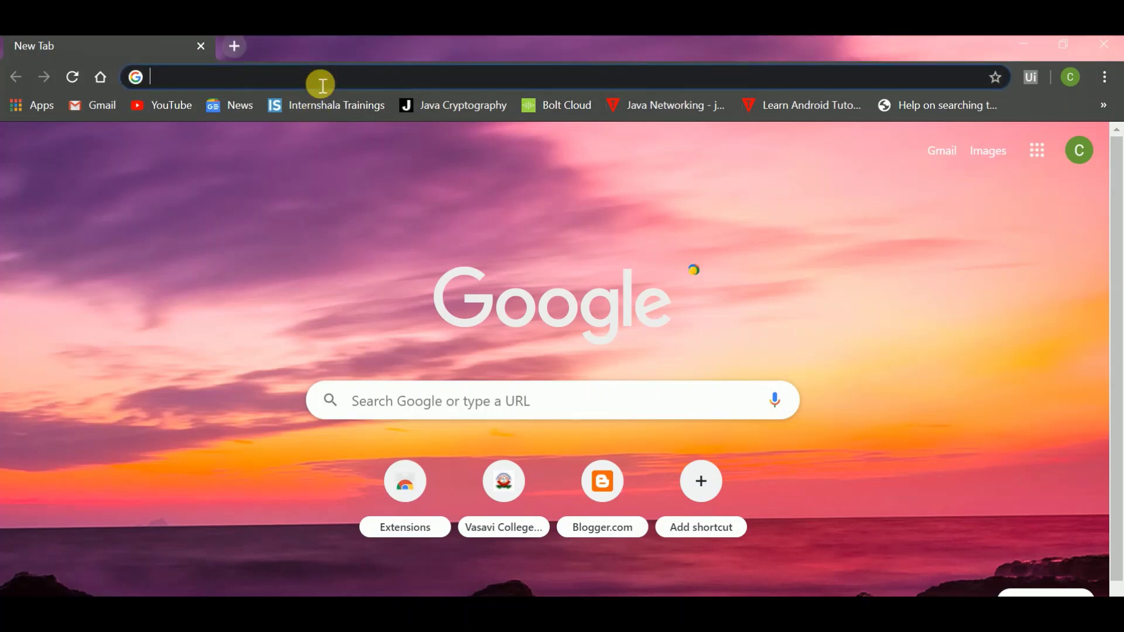
pyautogui.write('gm')
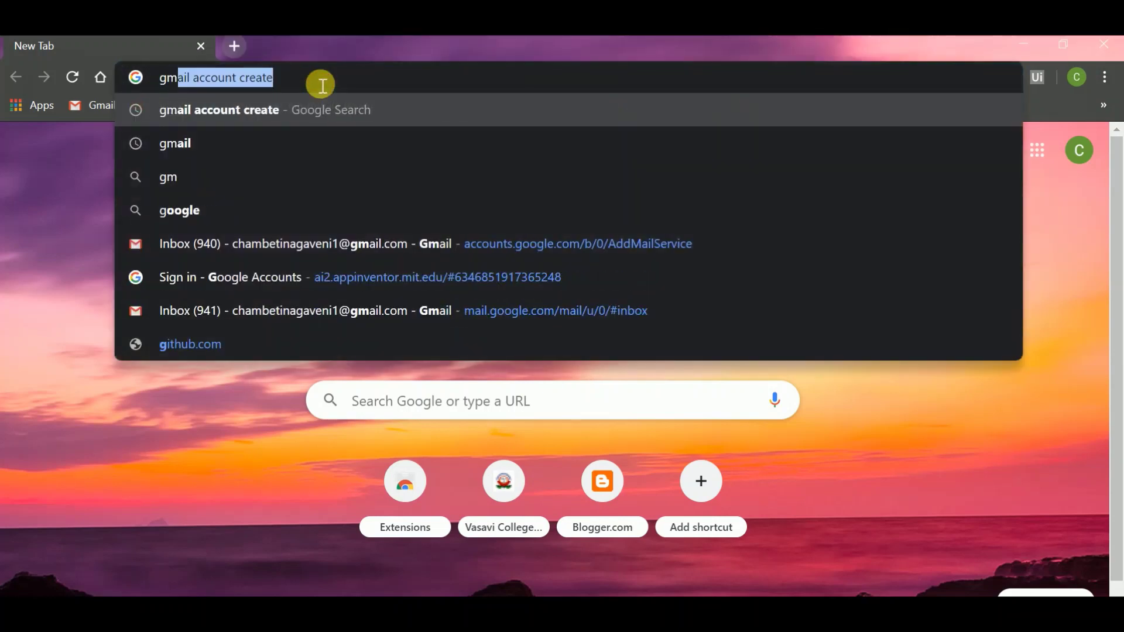
pyautogui.write('ail acc')
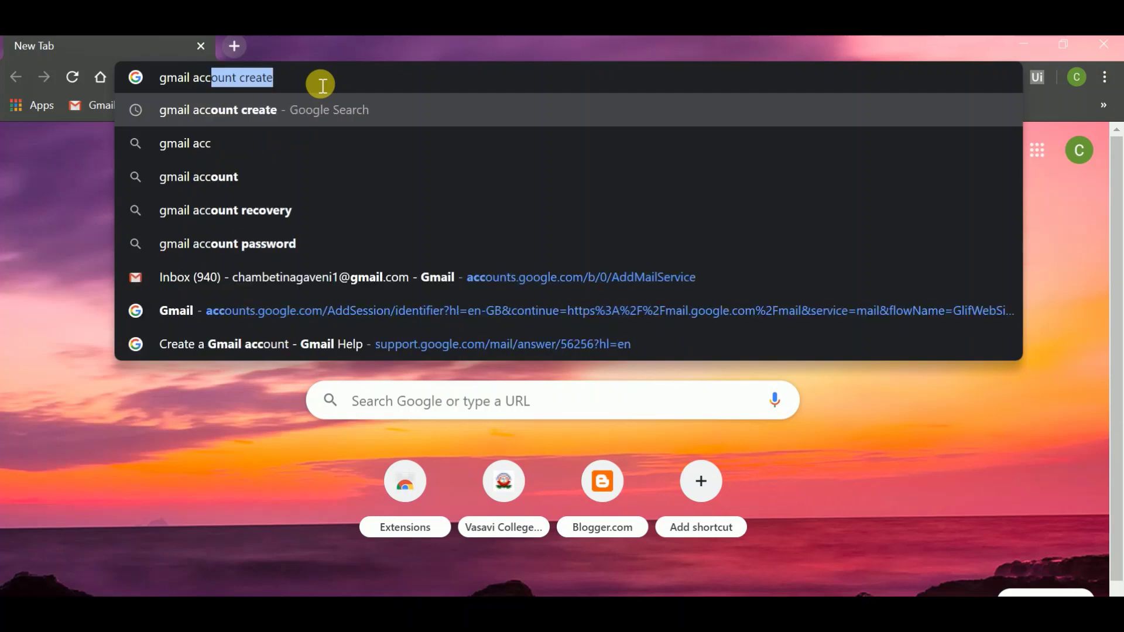
pyautogui.write('ount create')
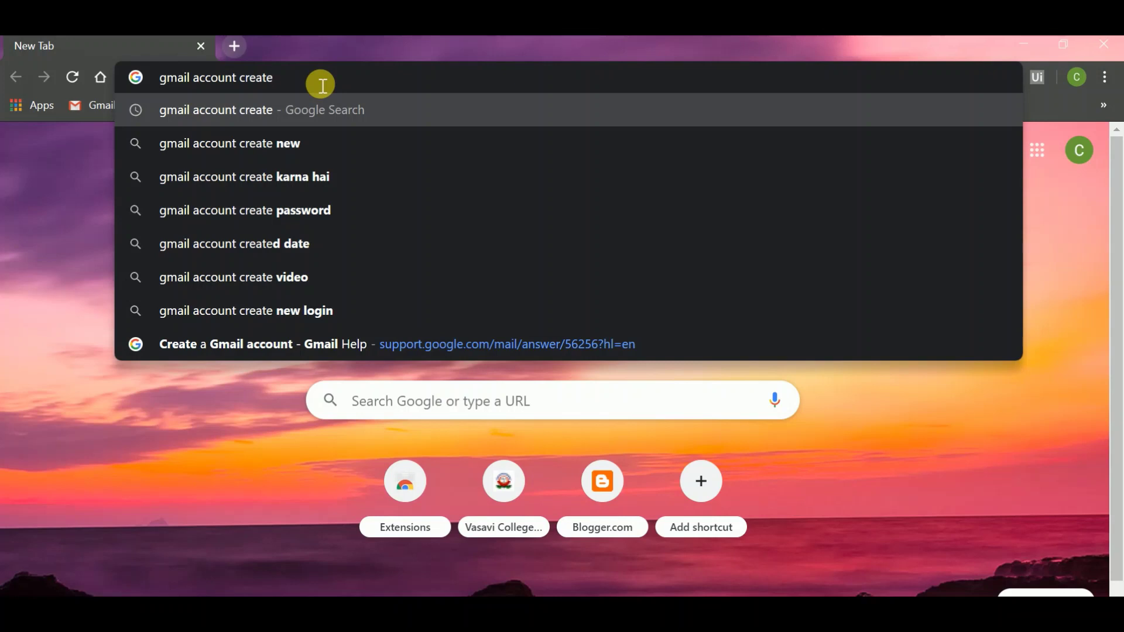
pyautogui.press('Return')
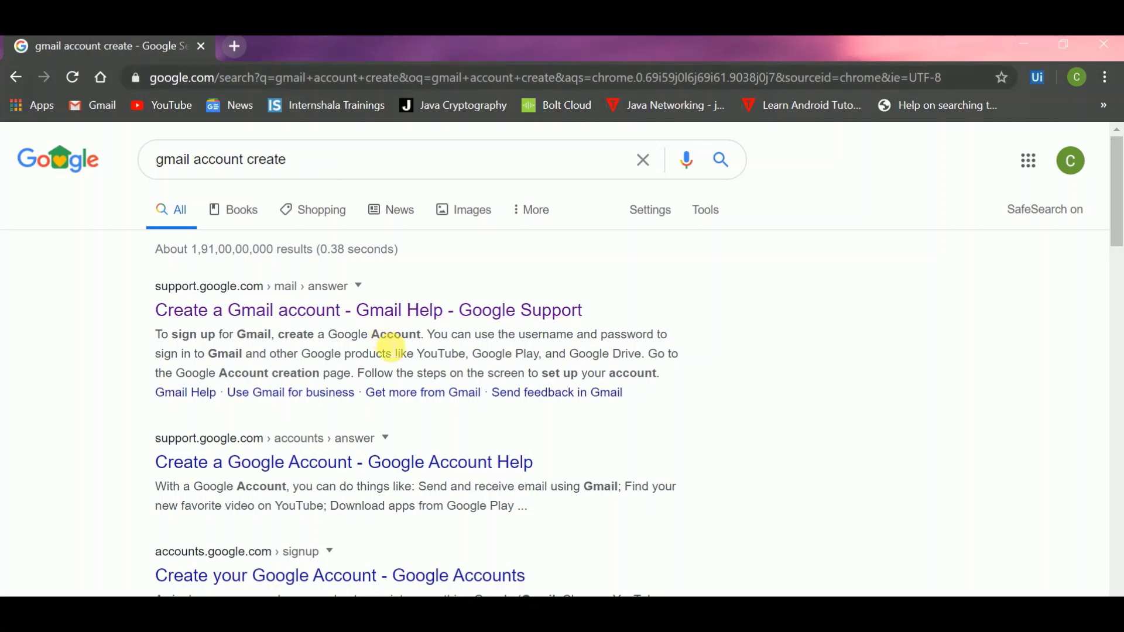
# Step: Open the 'Create a Gmail account' Gmail Help article from the search results
pyautogui.scroll(-2, 389, 346)
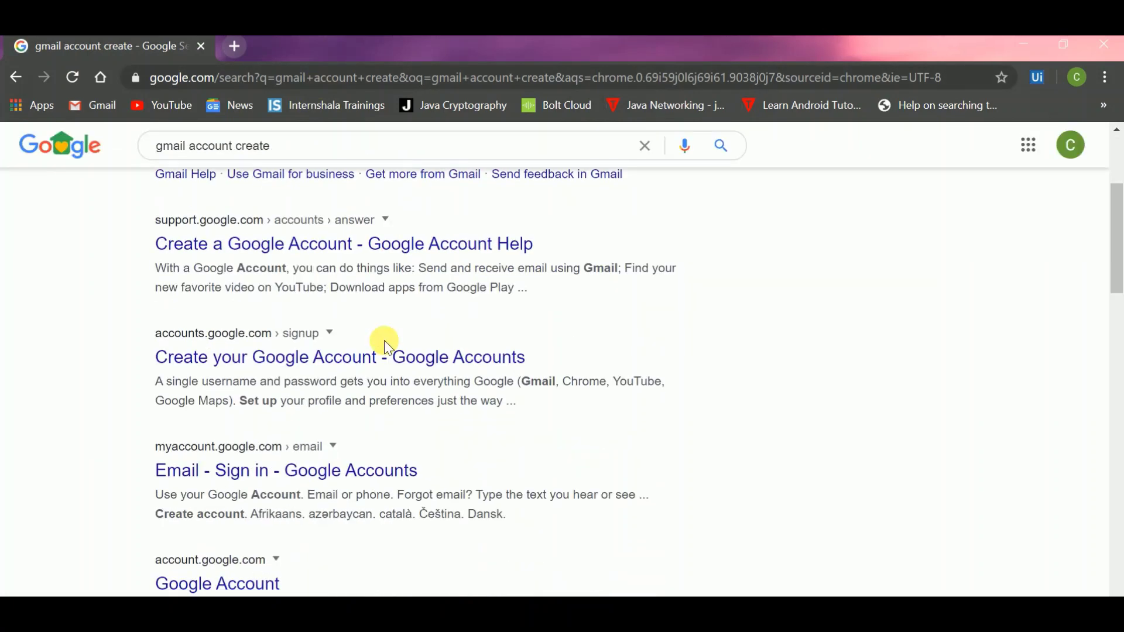
pyautogui.scroll(-1, 386, 347)
pyautogui.scroll(5, 386, 347)
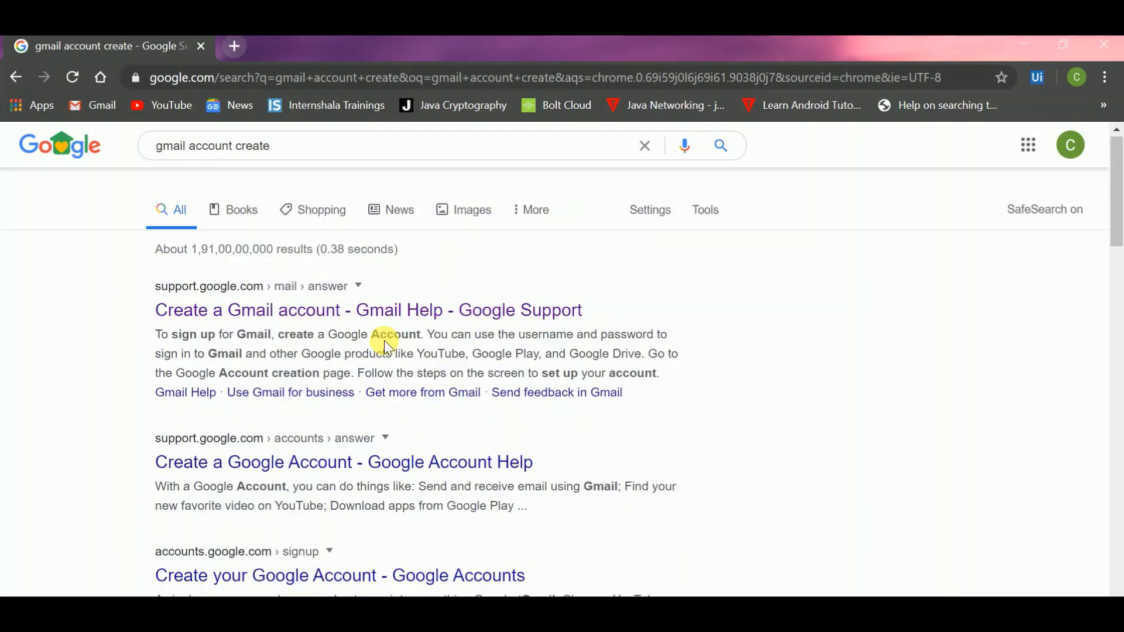
pyautogui.click(407, 314)
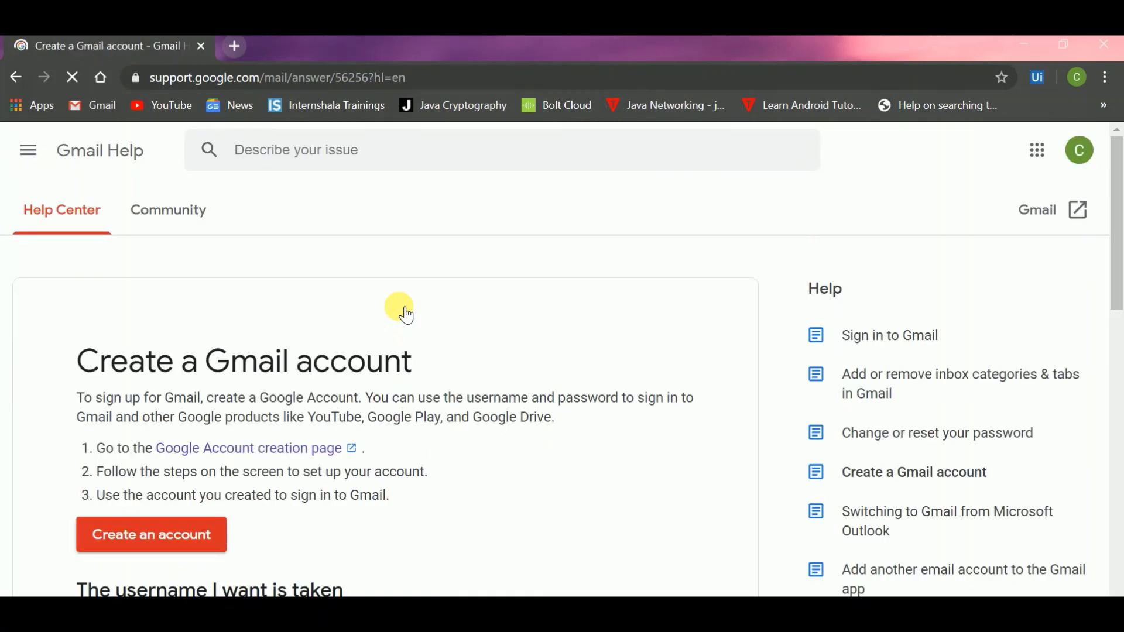
# Step: Scroll down the help article to the Create an account button
pyautogui.scroll(-1, 404, 313)
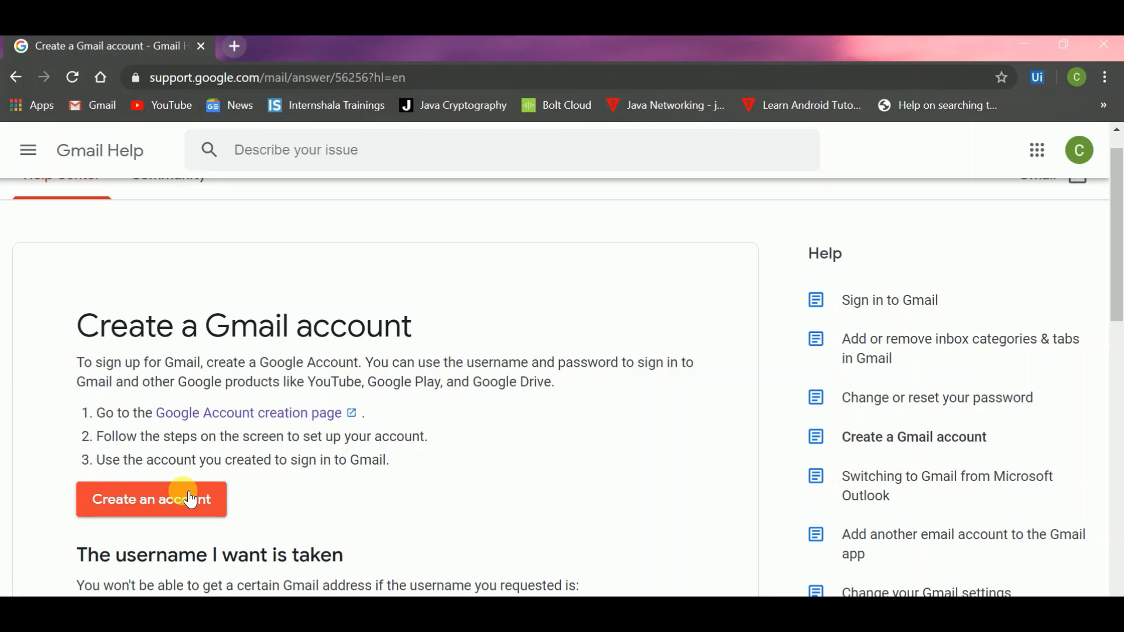
# Step: Start a new Google account and fill in the user's first and last name
pyautogui.click(157, 497)
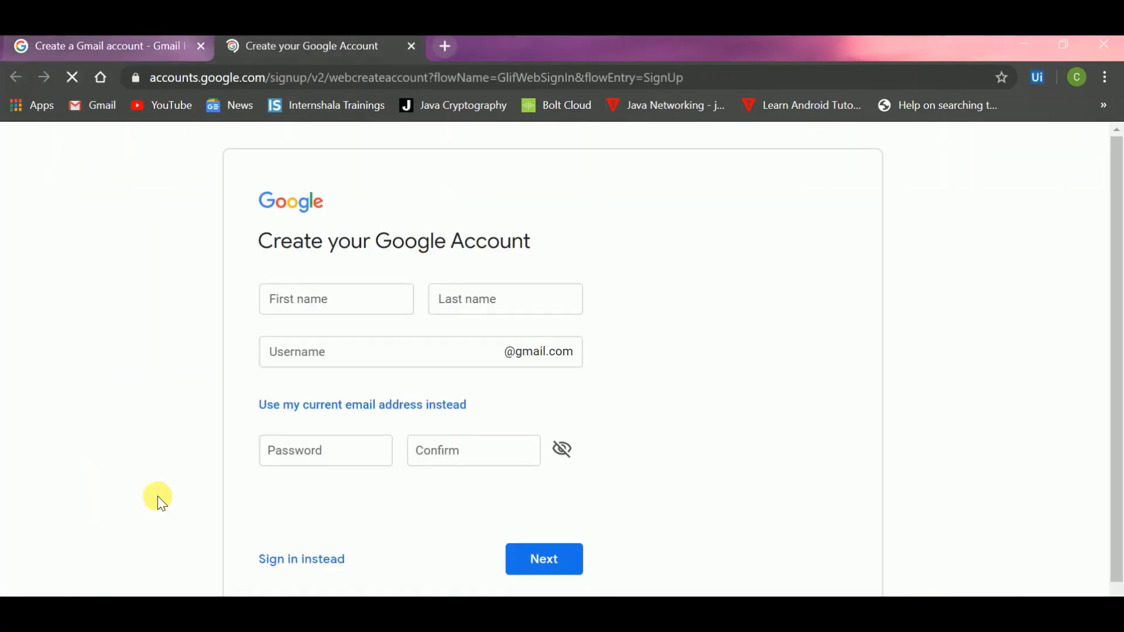
pyautogui.scroll(-1, 157, 496)
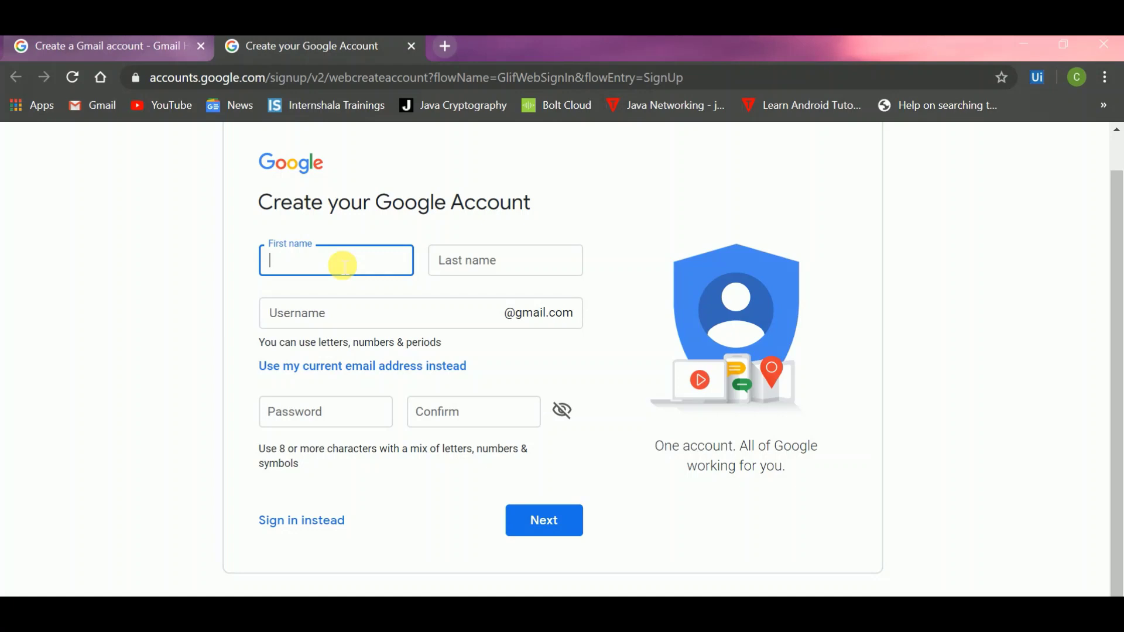
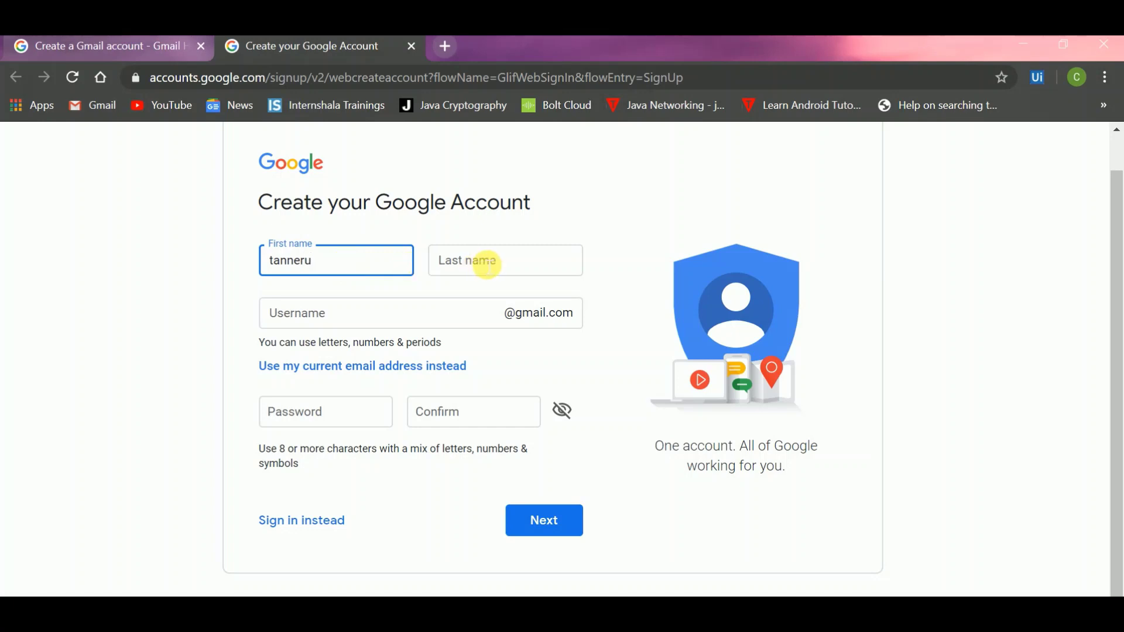
pyautogui.click(489, 266)
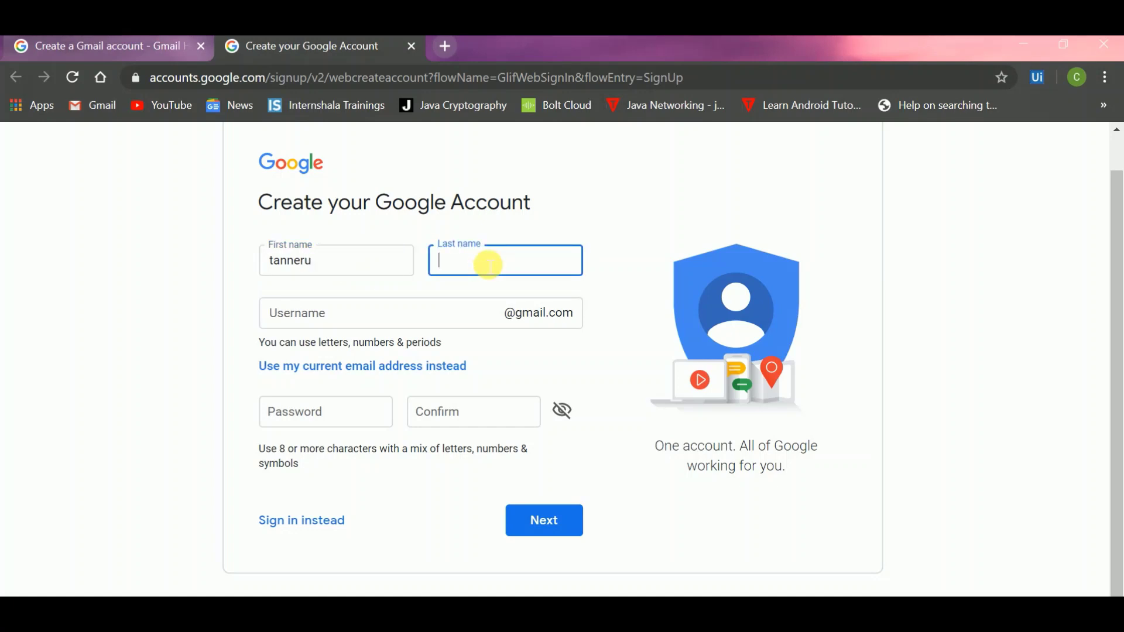
pyautogui.click(448, 316)
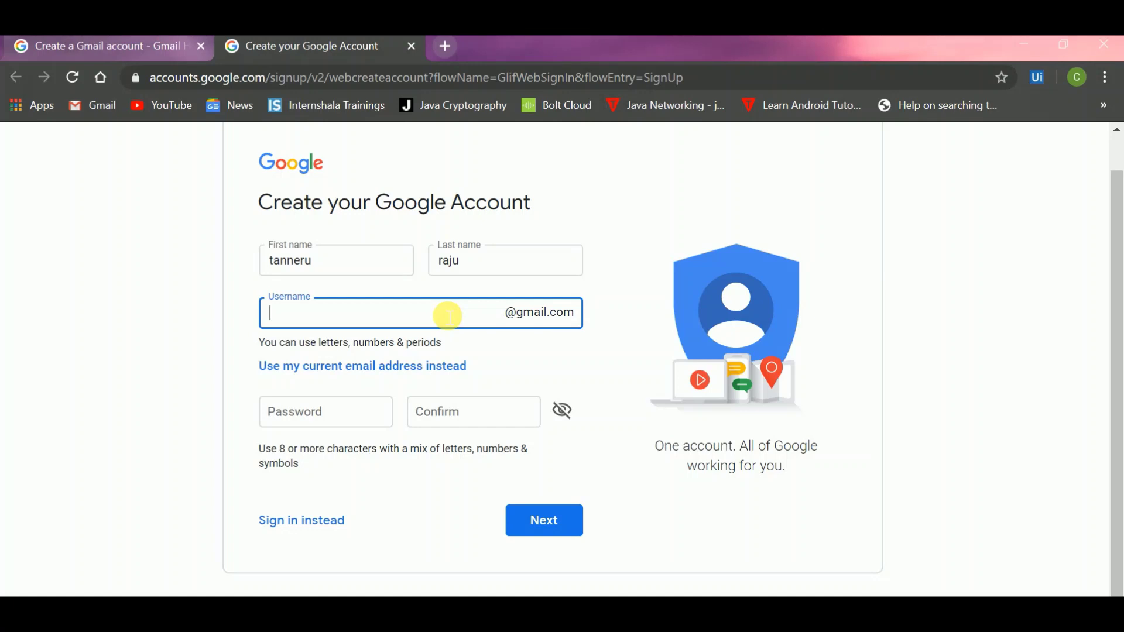
# Step: Enter a username and the account password twice, and submit the signup form
pyautogui.click(367, 417)
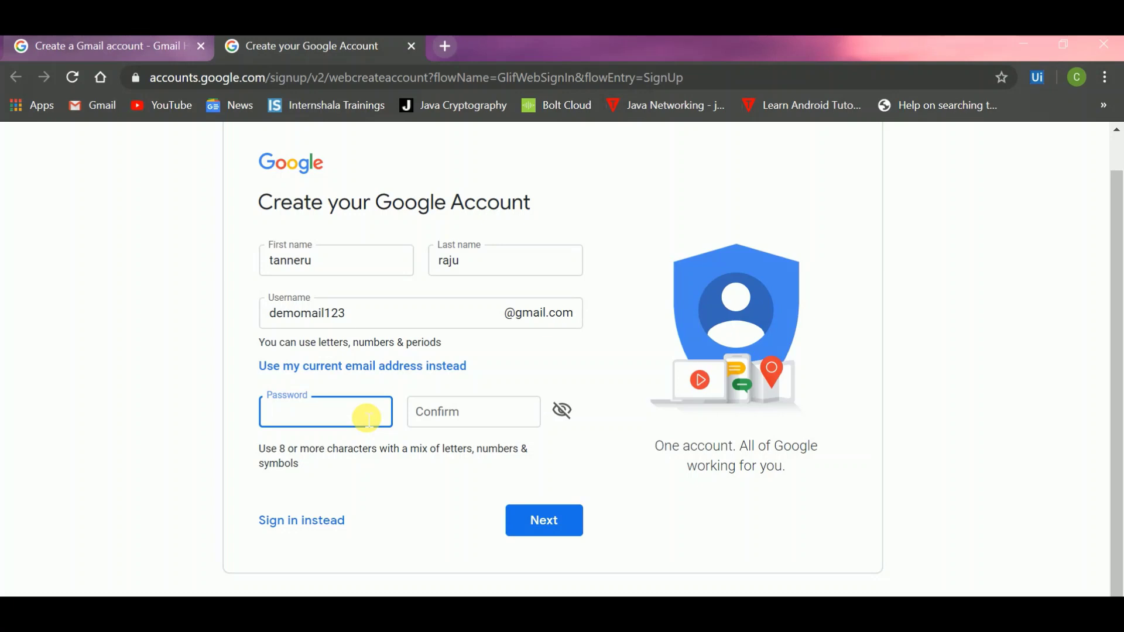
pyautogui.write('demo@1234')
pyautogui.click(453, 428)
pyautogui.write('demo@1234')
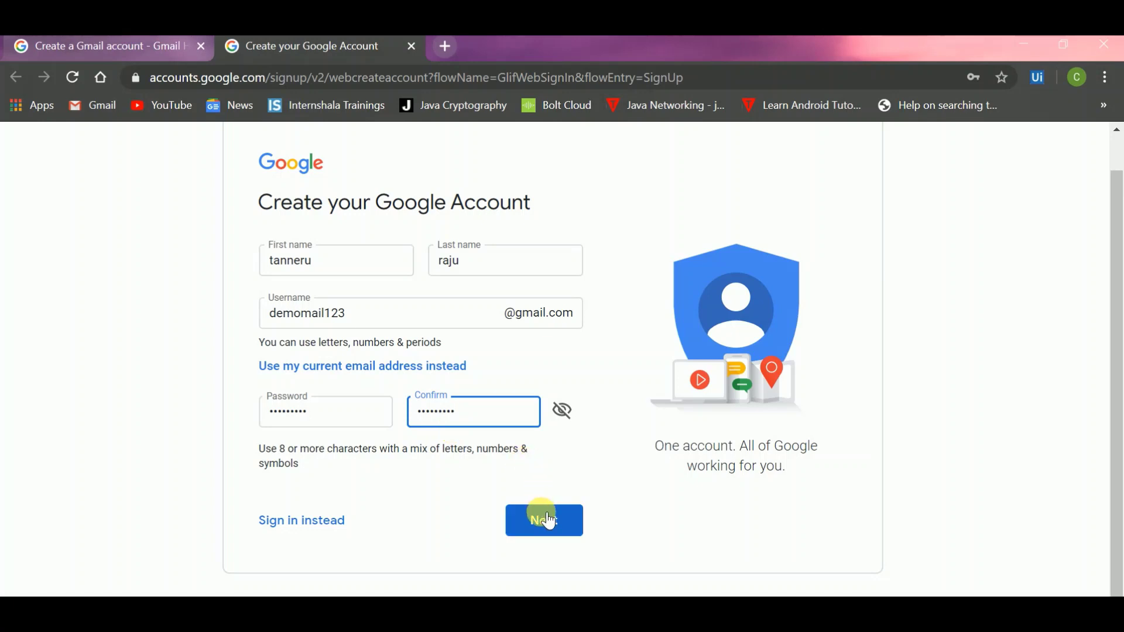
pyautogui.click(549, 520)
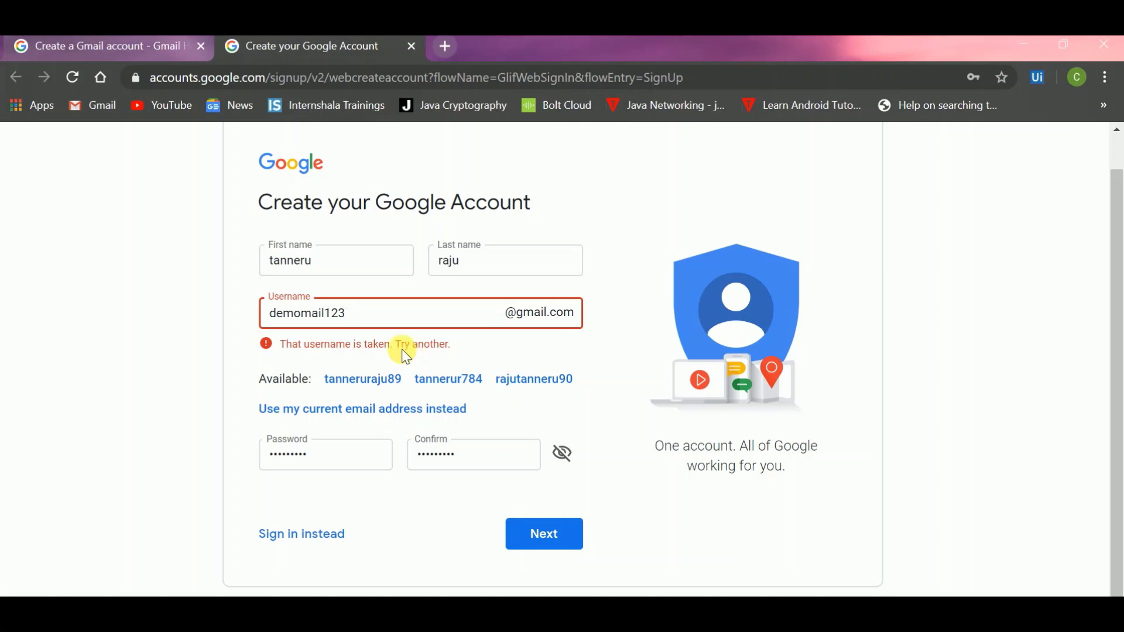
# Step: Append 1 to the taken username and resubmit the name, username and password form
pyautogui.write('1')
pyautogui.click(547, 534)
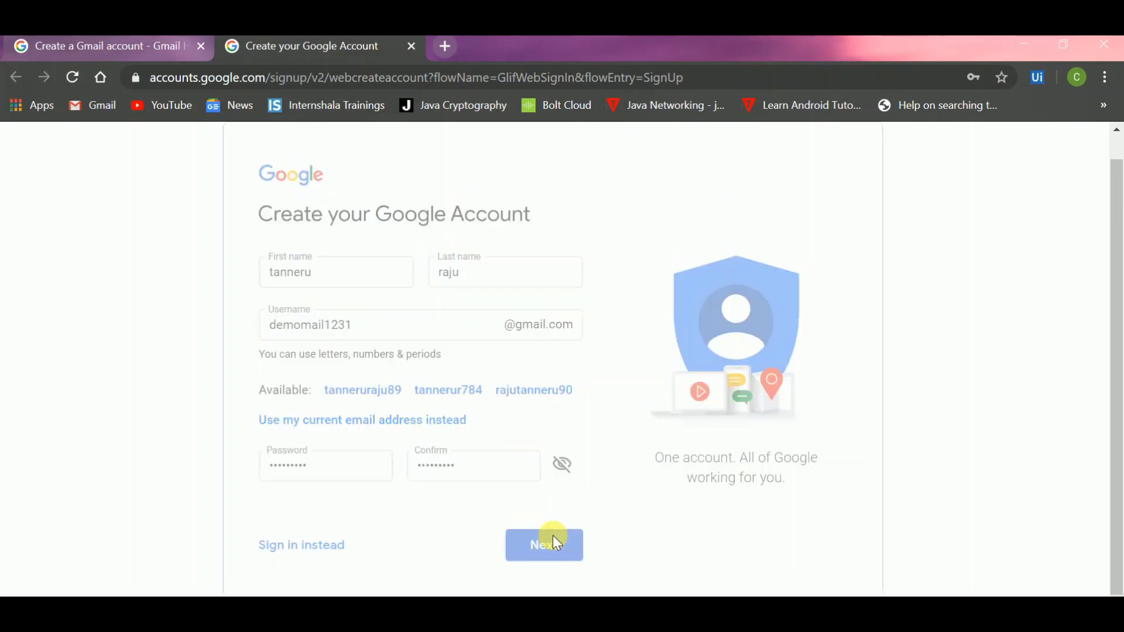
pyautogui.scroll(-1, 530, 520)
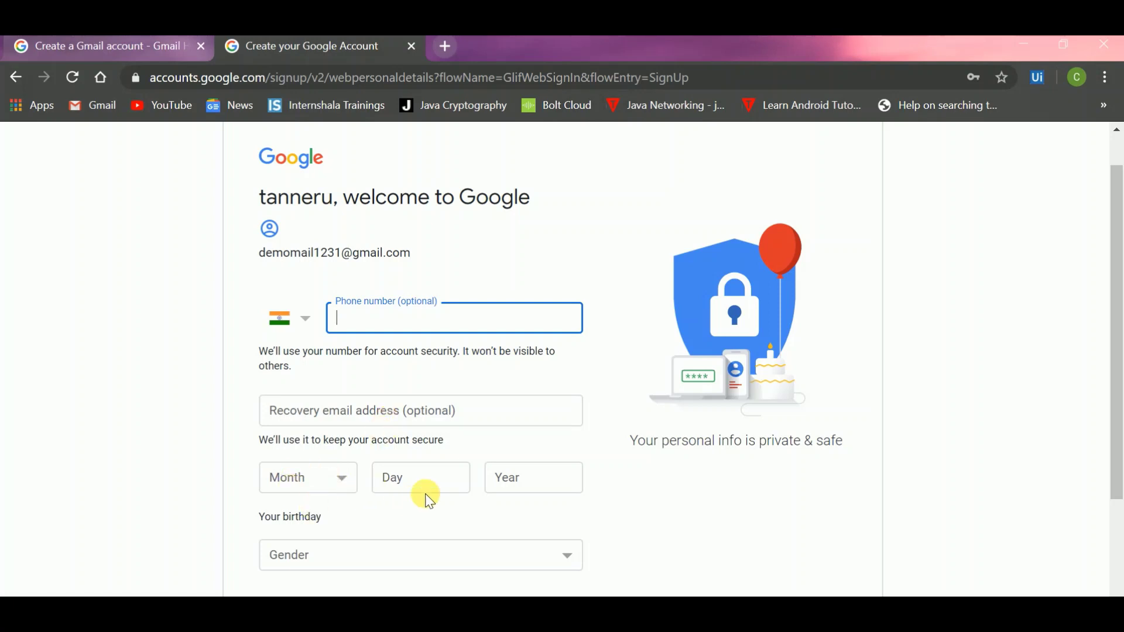
# Step: Set the birthday to January 1, 1999
pyautogui.click(342, 475)
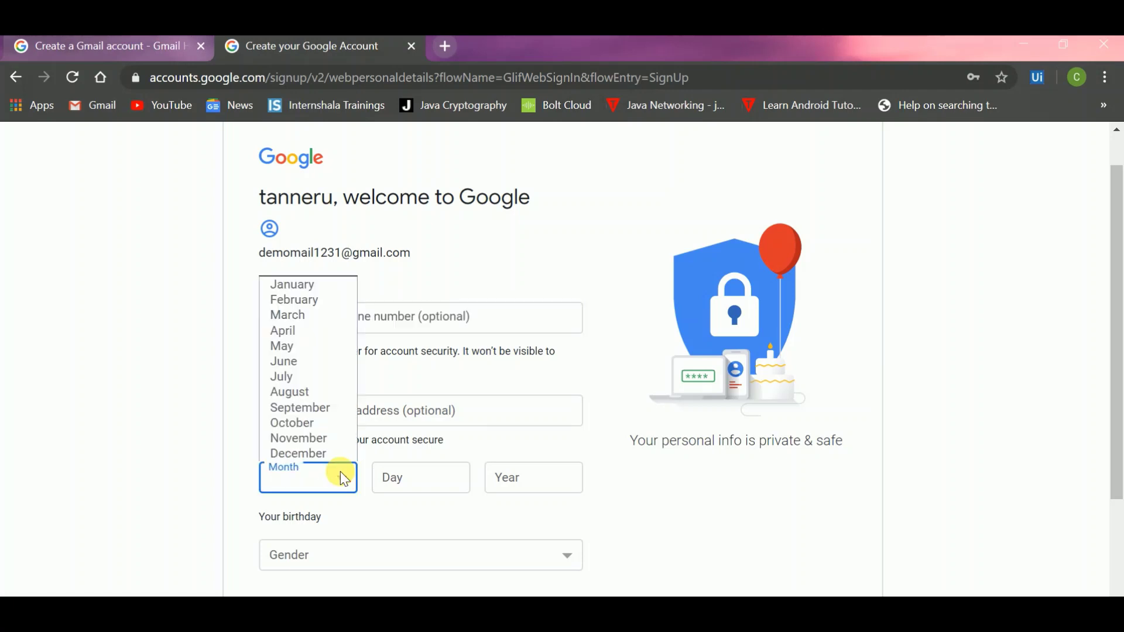
pyautogui.click(319, 283)
pyautogui.click(421, 484)
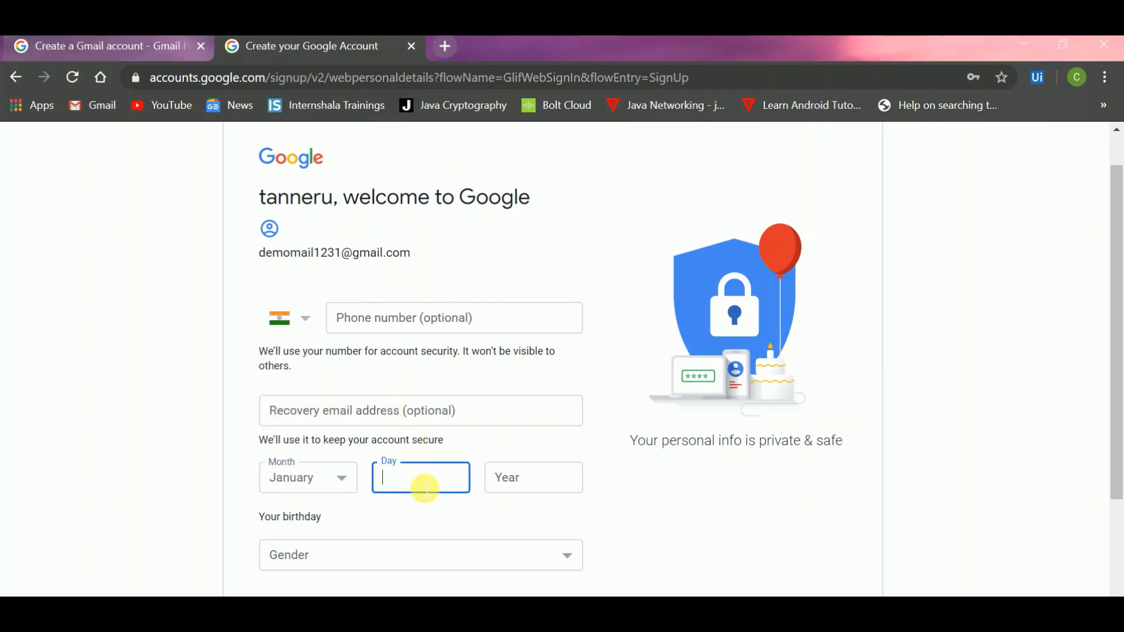
pyautogui.write('1')
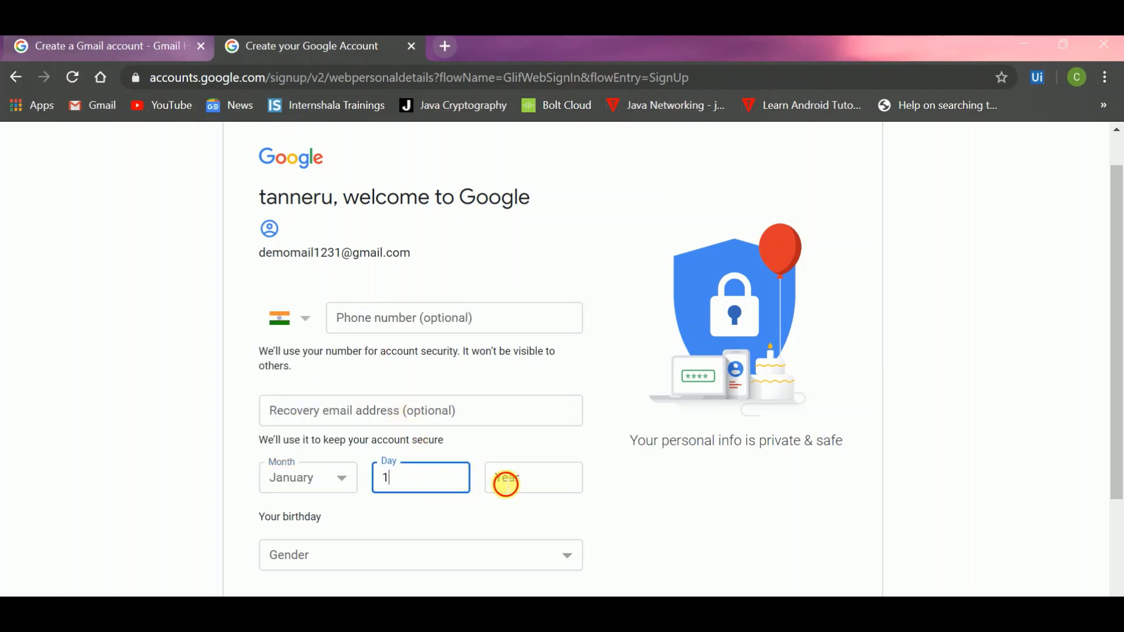
pyautogui.click(504, 483)
pyautogui.write('1999')
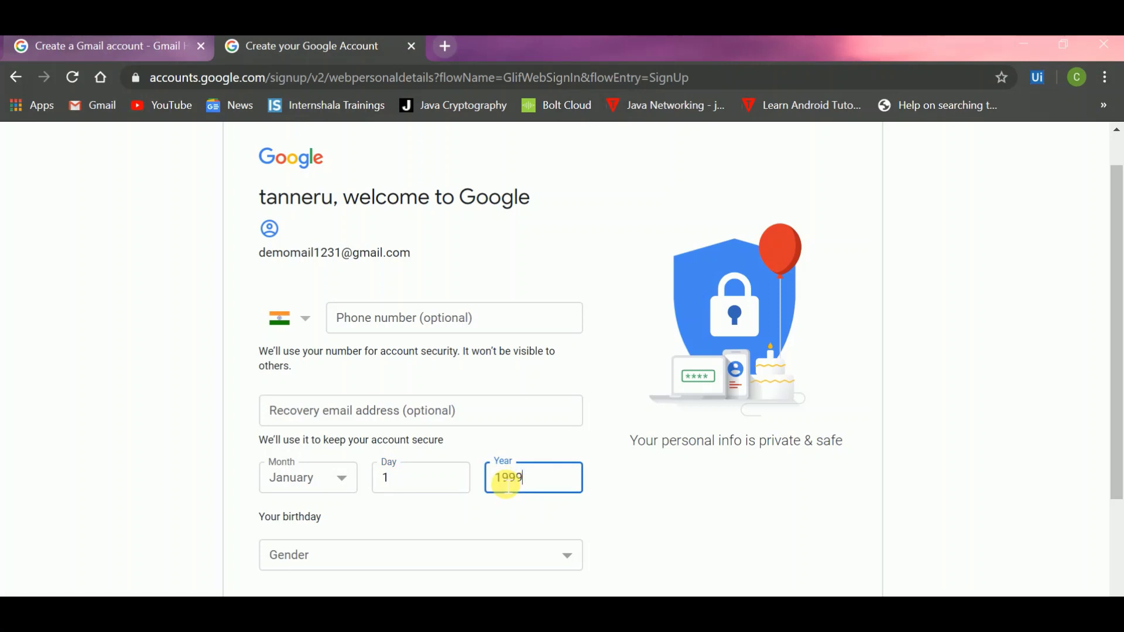
# Step: Choose Female as the gender and submit the personal details
pyautogui.scroll(-1, 504, 479)
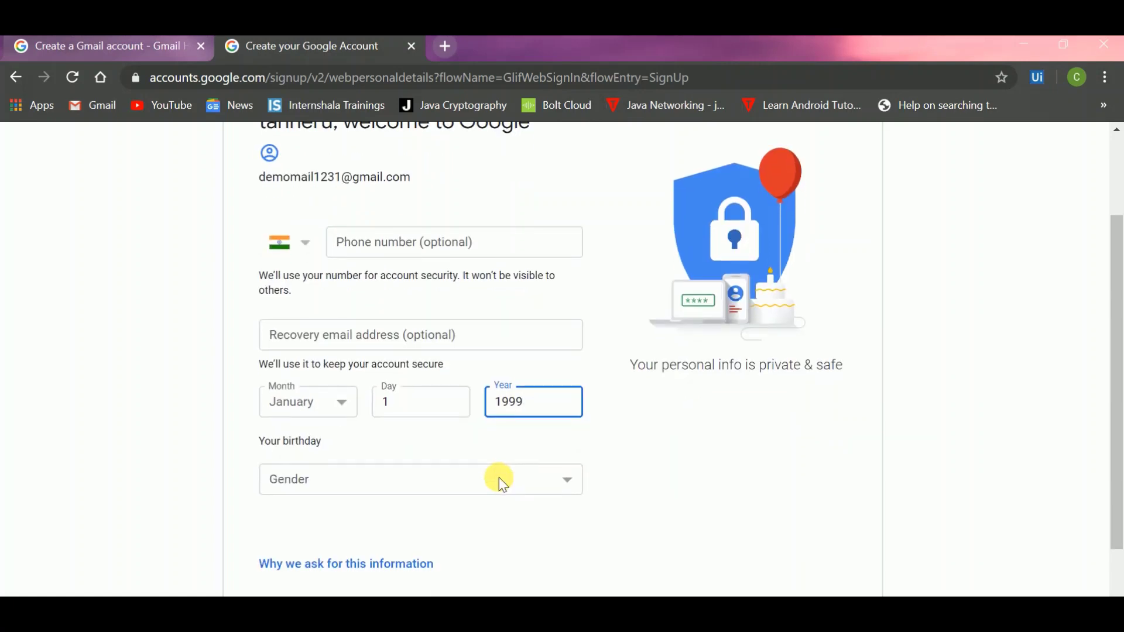
pyautogui.click(501, 479)
pyautogui.click(447, 500)
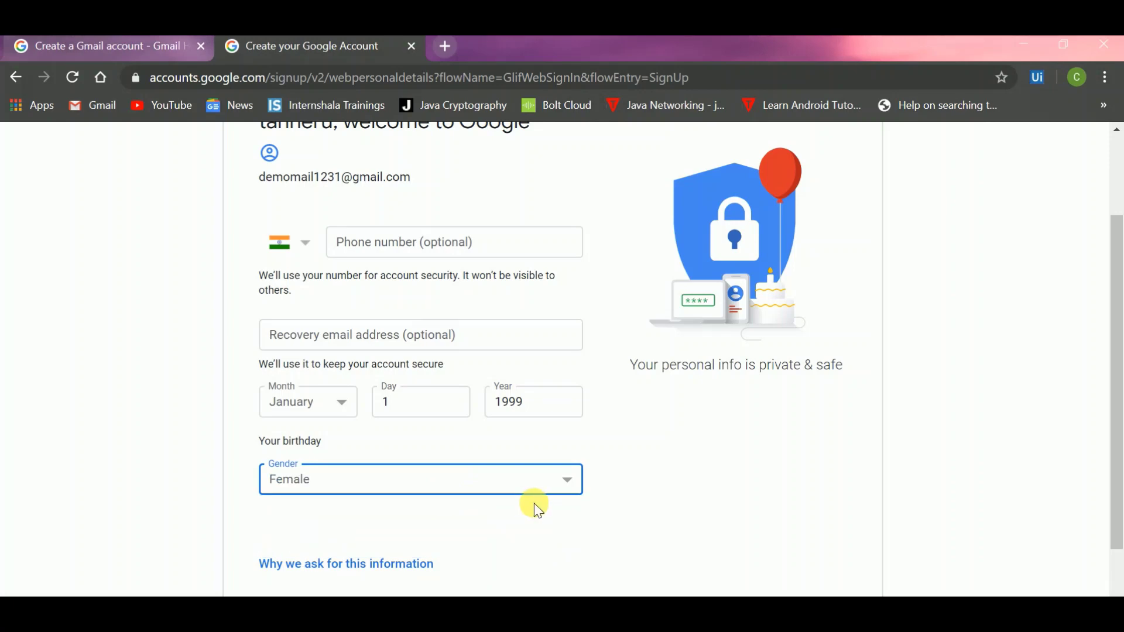
pyautogui.scroll(-2, 534, 503)
pyautogui.click(549, 517)
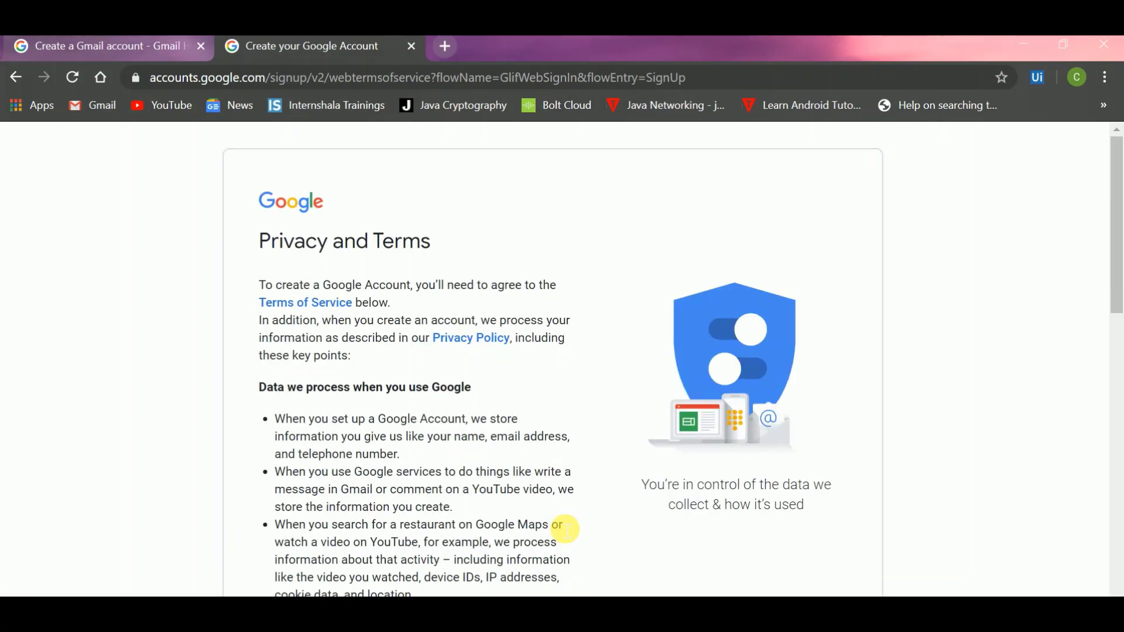
# Step: Read through the Privacy and Terms and agree to them to create the account
pyautogui.scroll(-5, 566, 529)
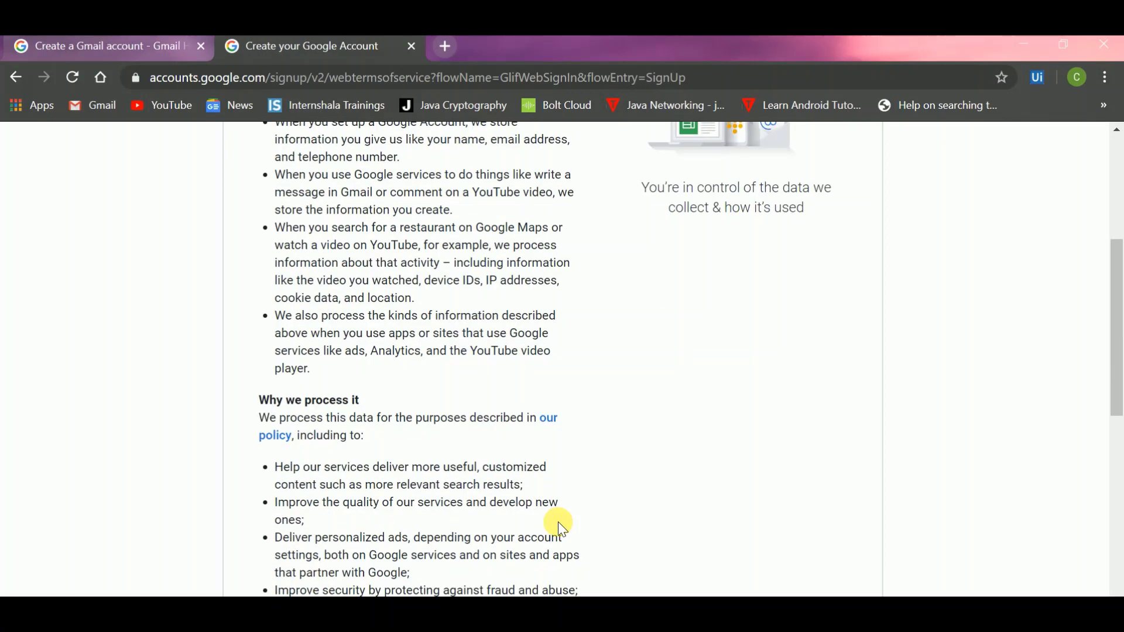
pyautogui.scroll(-3, 560, 529)
pyautogui.scroll(-1, 560, 529)
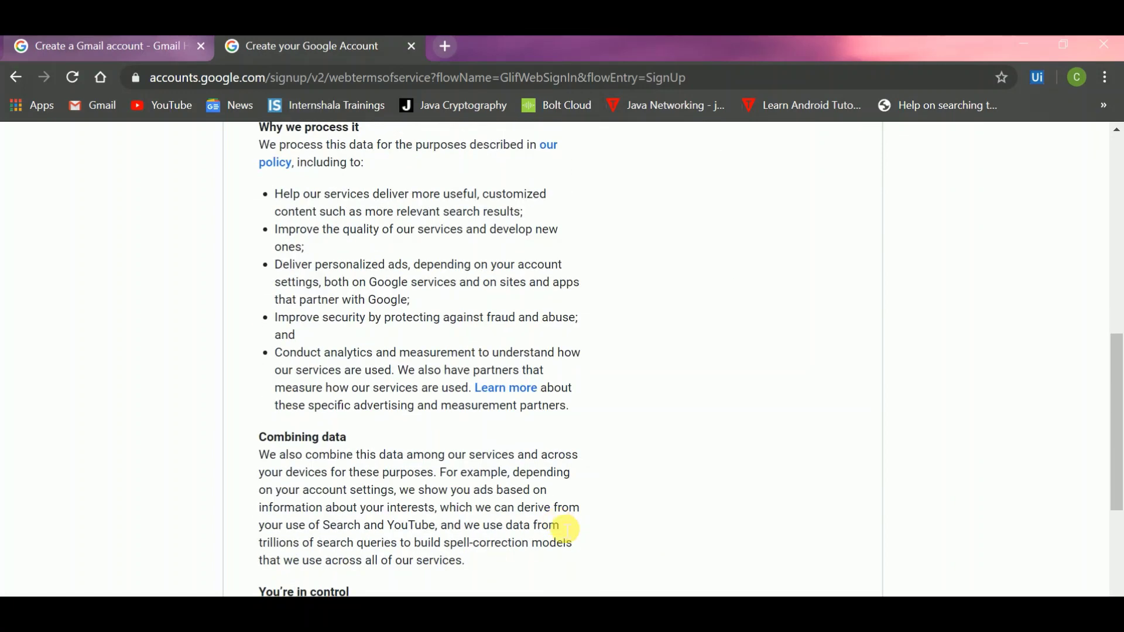
pyautogui.scroll(-5, 566, 529)
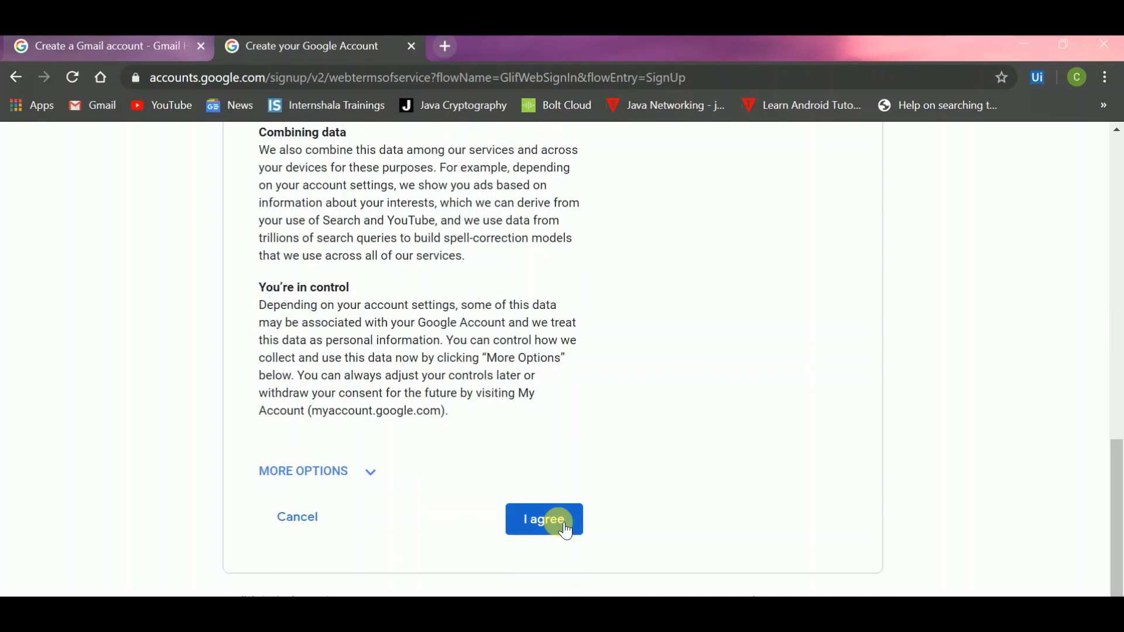
pyautogui.click(565, 530)
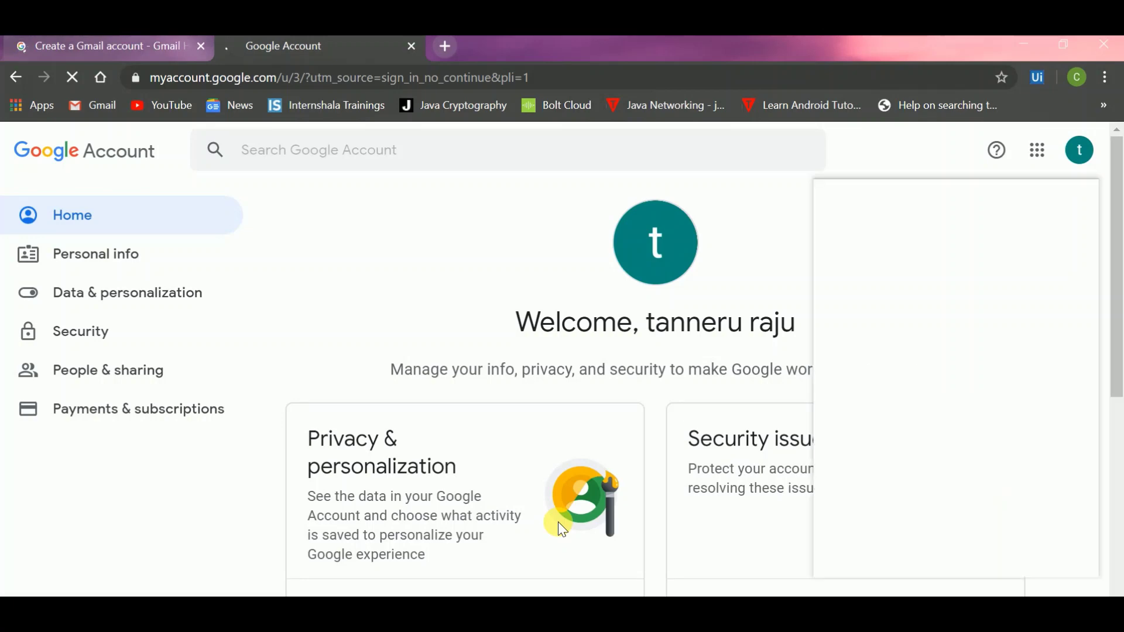
# Step: Review the new account's Home page and close the Google apps panel
pyautogui.scroll(-5, 558, 522)
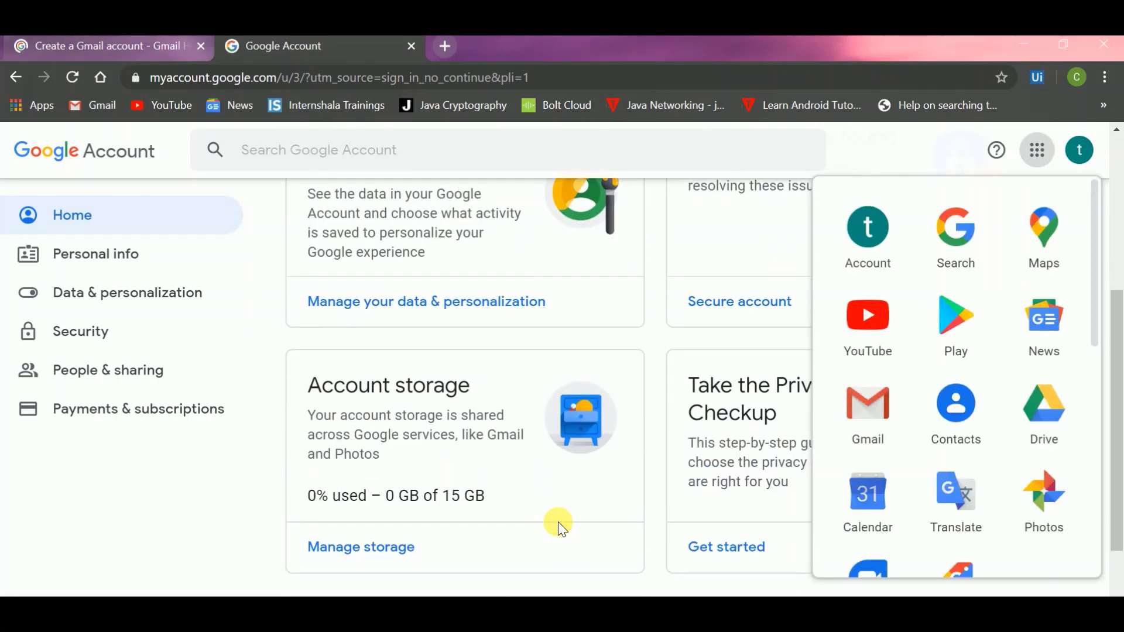
pyautogui.scroll(-2, 557, 522)
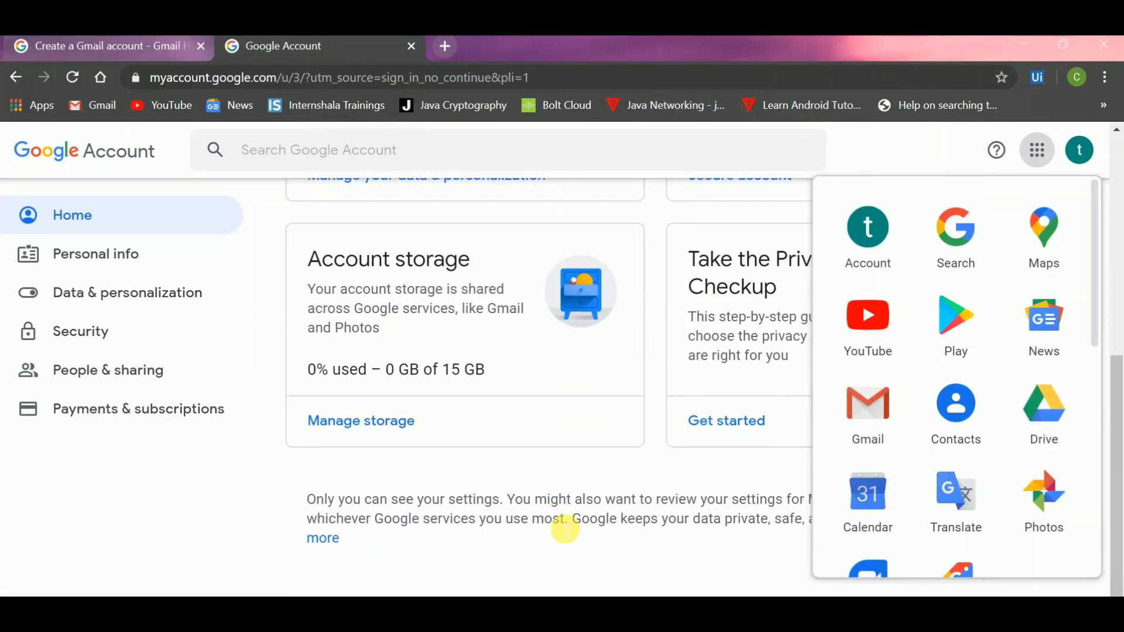
pyautogui.scroll(7, 565, 529)
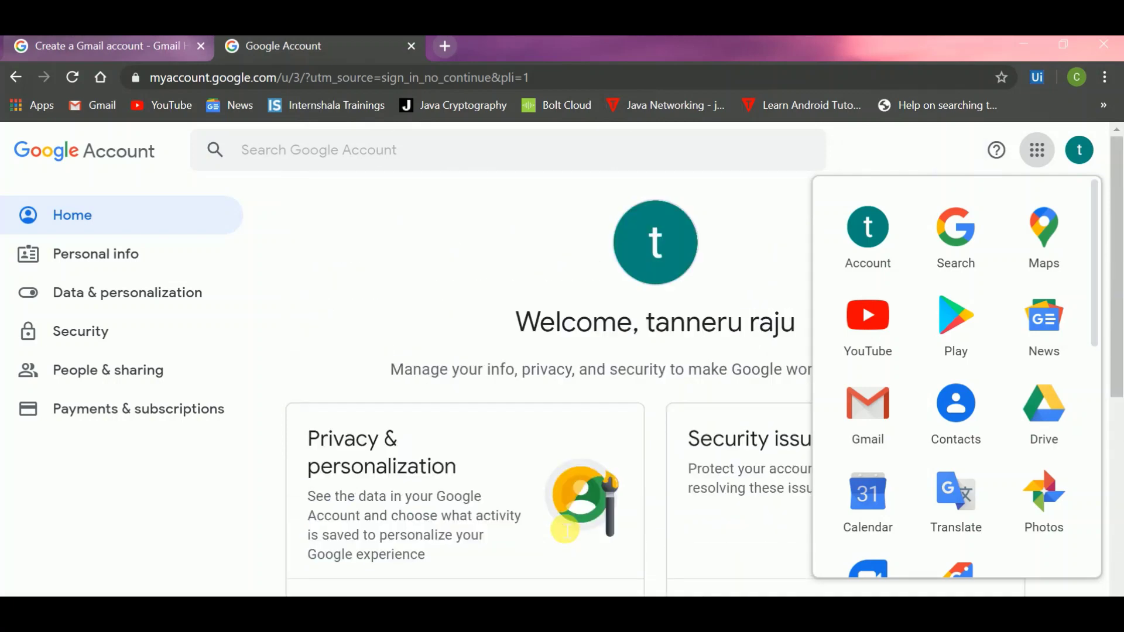
pyautogui.click(373, 244)
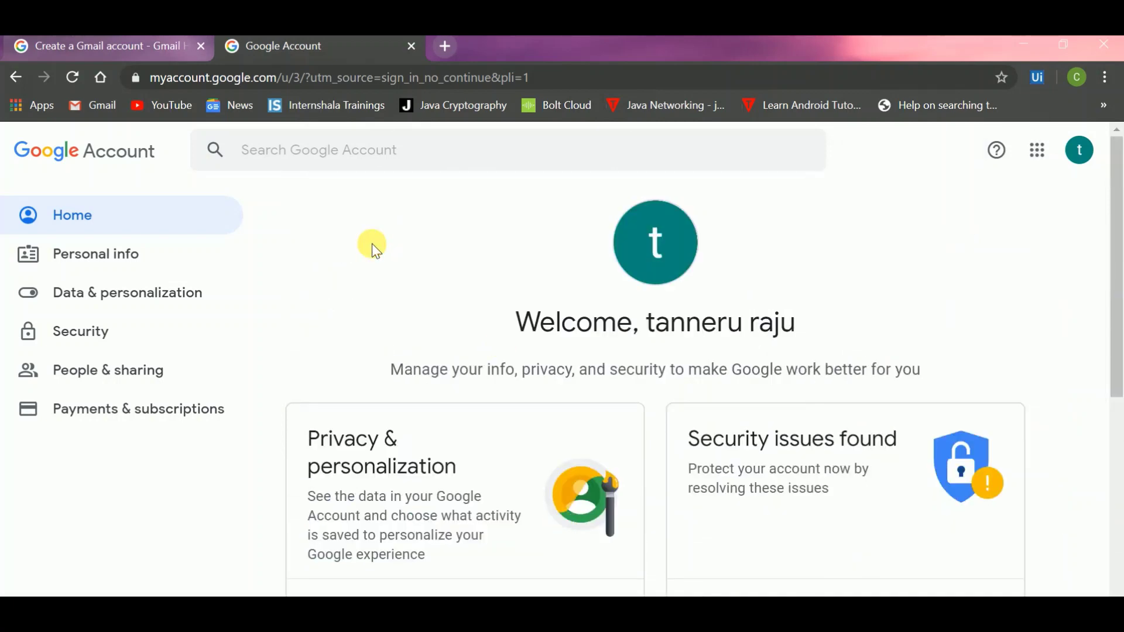